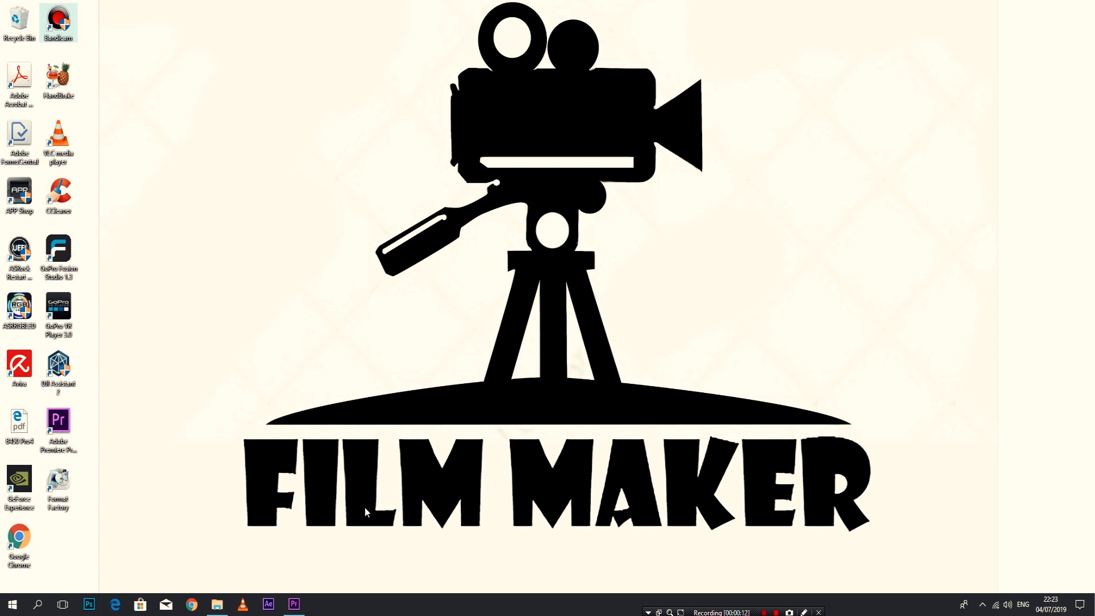
- Switch to Premiere Pro and place the video of DJI_0617.MP4 on track V1 at the start of the DJI_0027 sequence
left_click(307, 609)
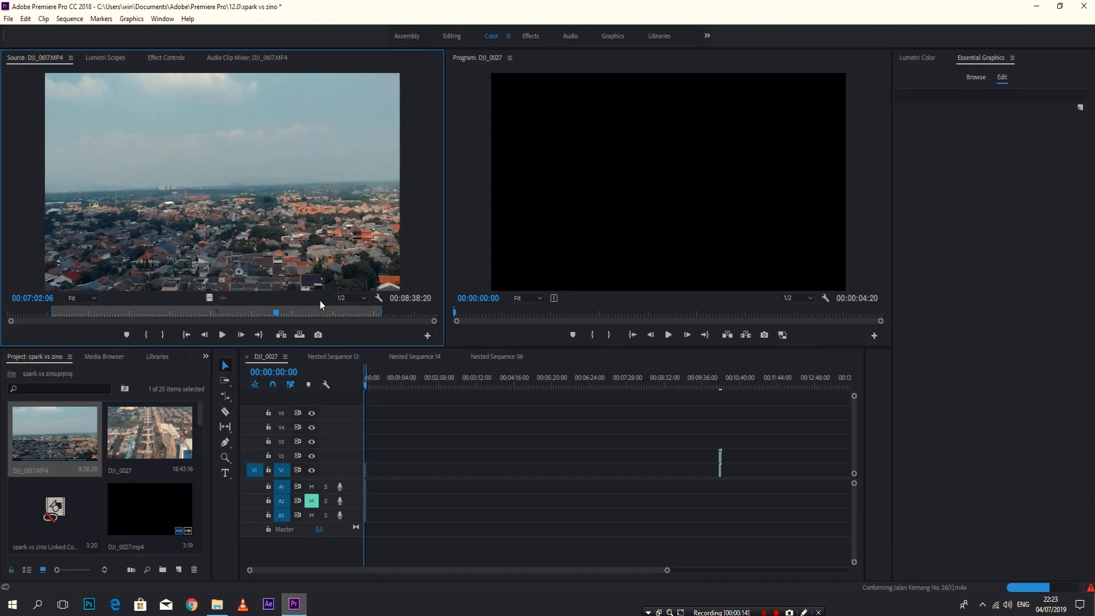
left_click(51, 435)
left_click_drag(108, 310, 365, 313)
left_click_drag(210, 297, 354, 480)
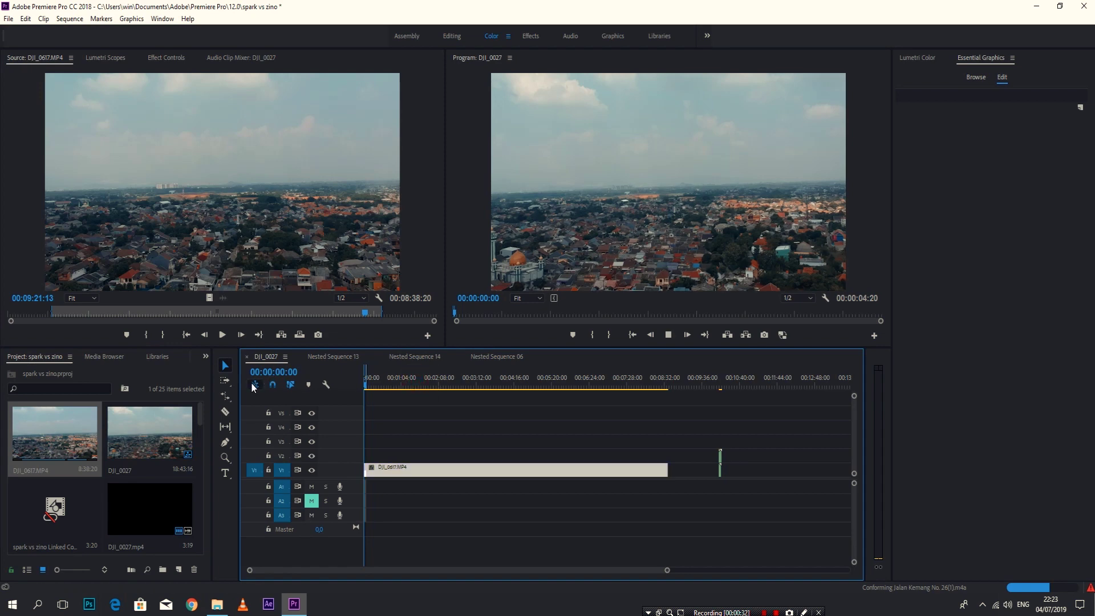
key("space")
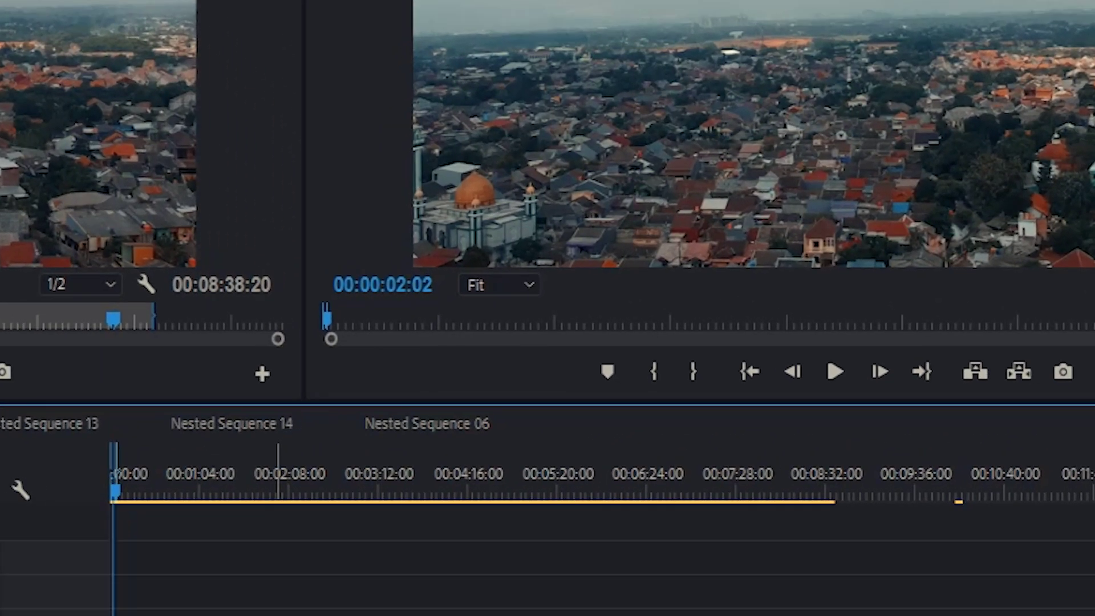
- Set the DJI_0617.MP4 clip's speed to 9000% and play back the sped-up result
right_click(433, 469)
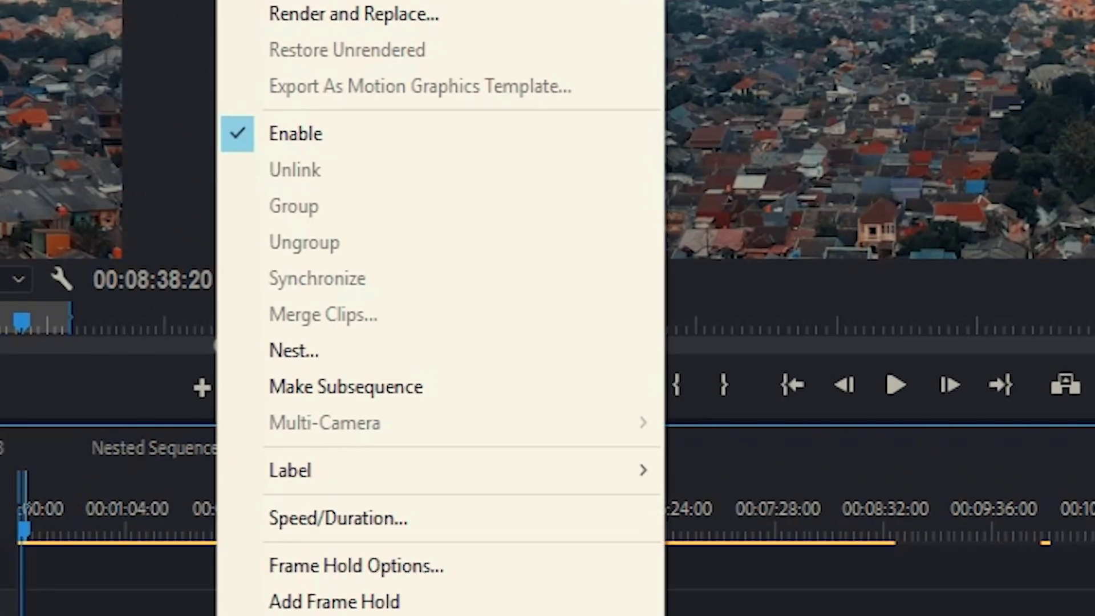
left_click(337, 519)
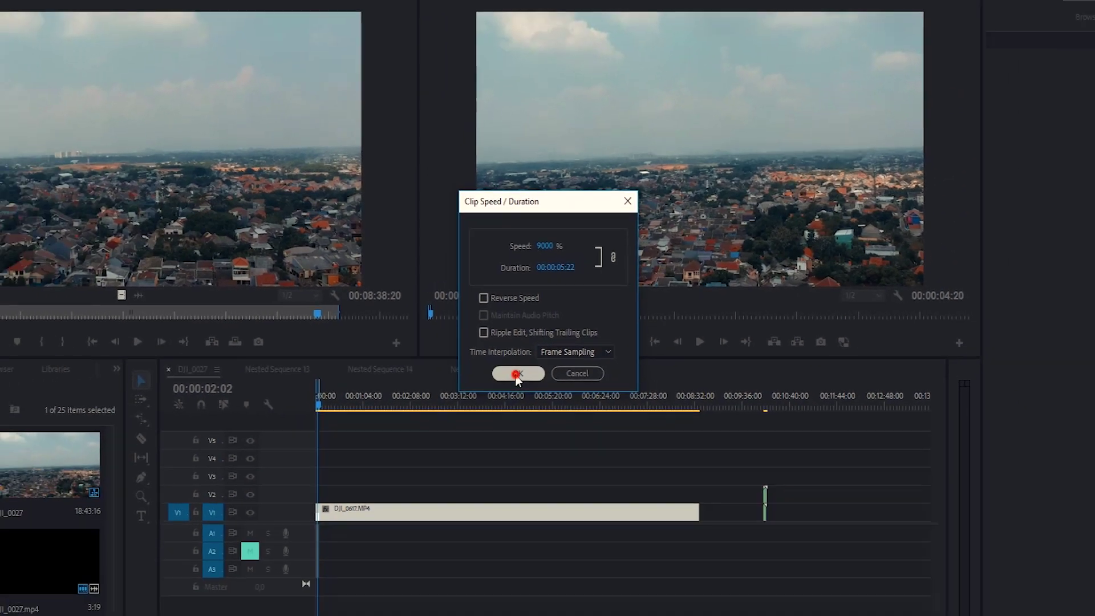
left_click(481, 457)
left_click_drag(667, 570, 501, 573)
left_click_drag(464, 386, 591, 387)
key("space")
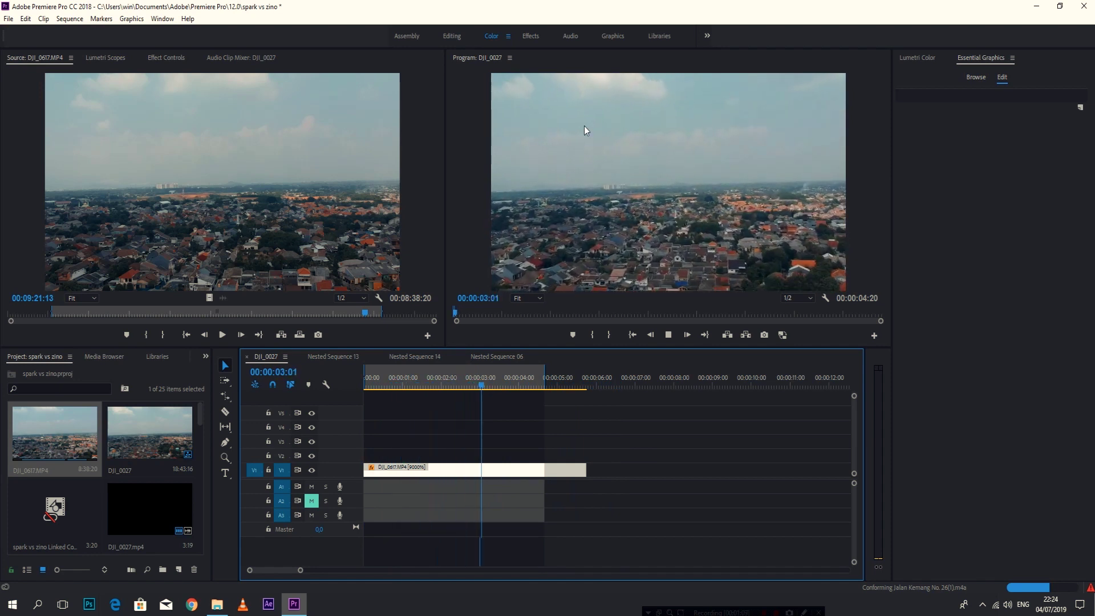
key("space")
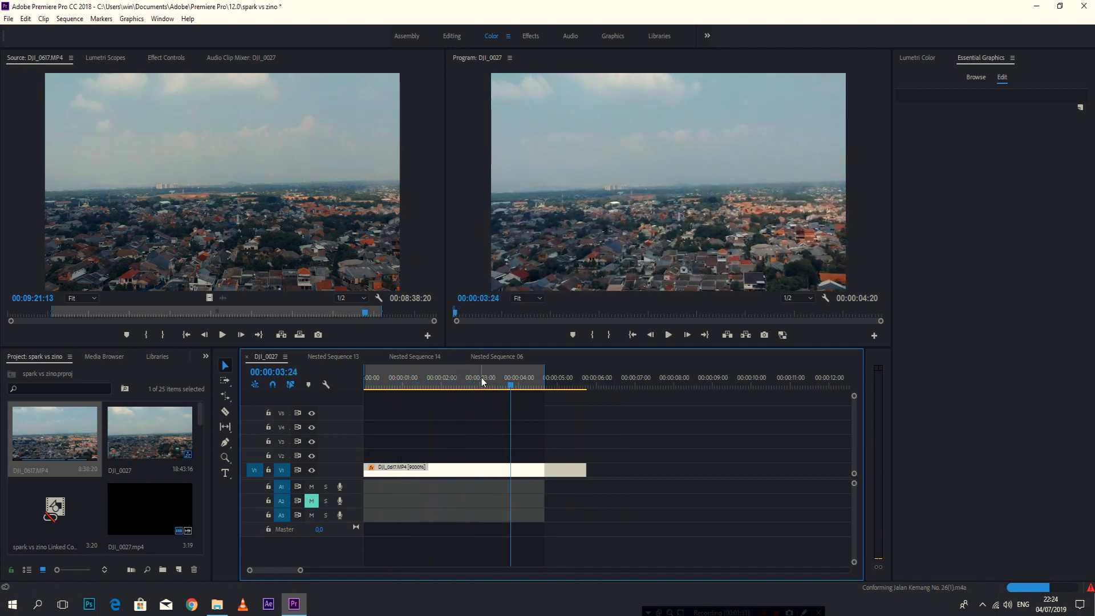
left_click_drag(480, 377, 373, 378)
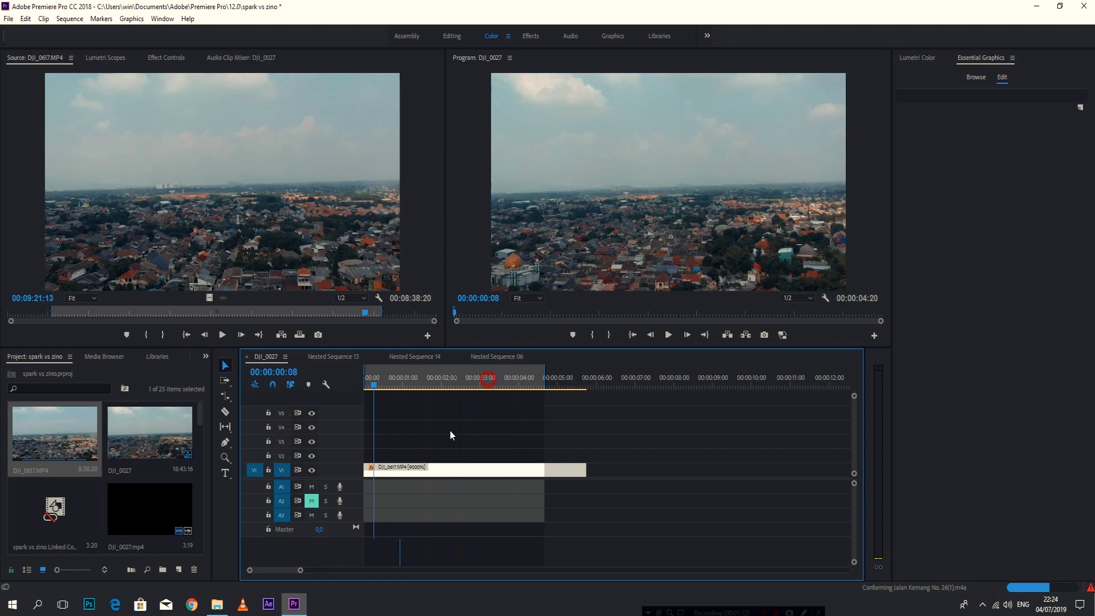
- Nest the sped-up DJI_0617.MP4 clip, keeping the suggested sequence name
right_click(507, 473)
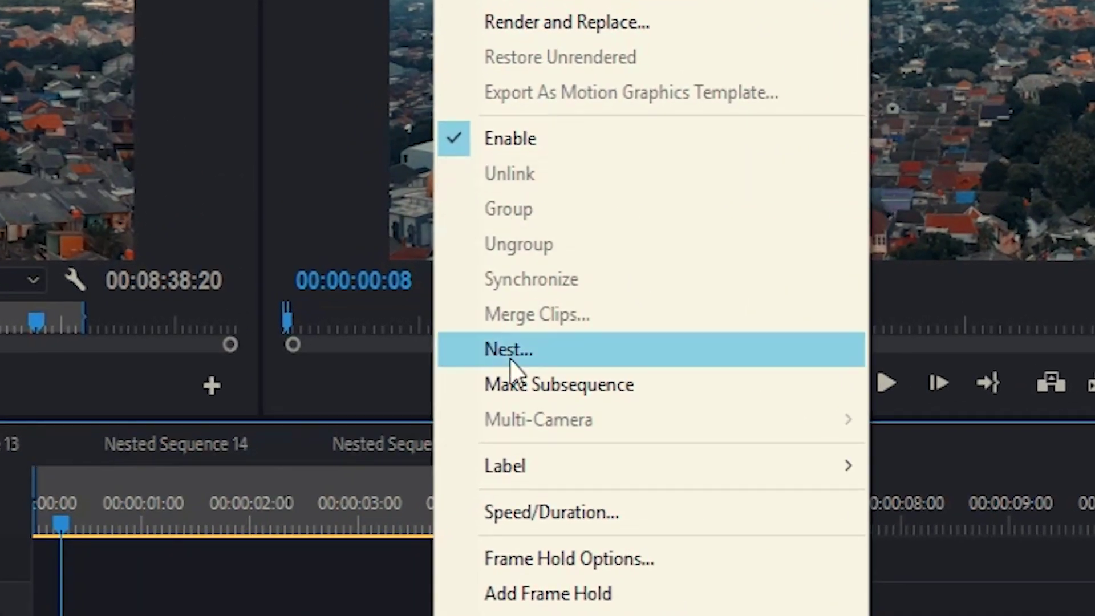
left_click(527, 323)
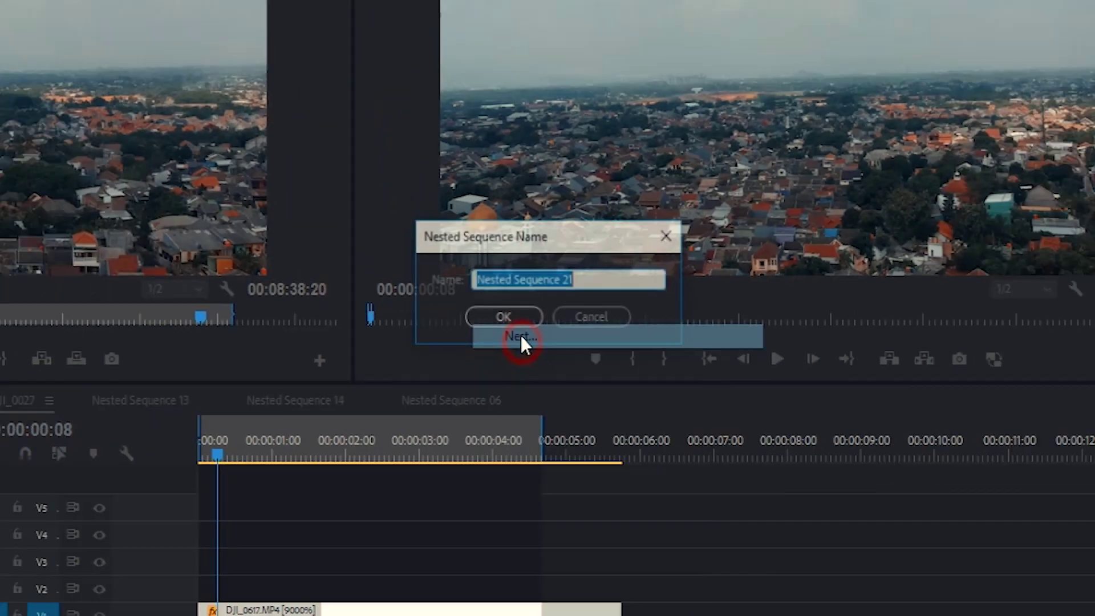
left_click(498, 317)
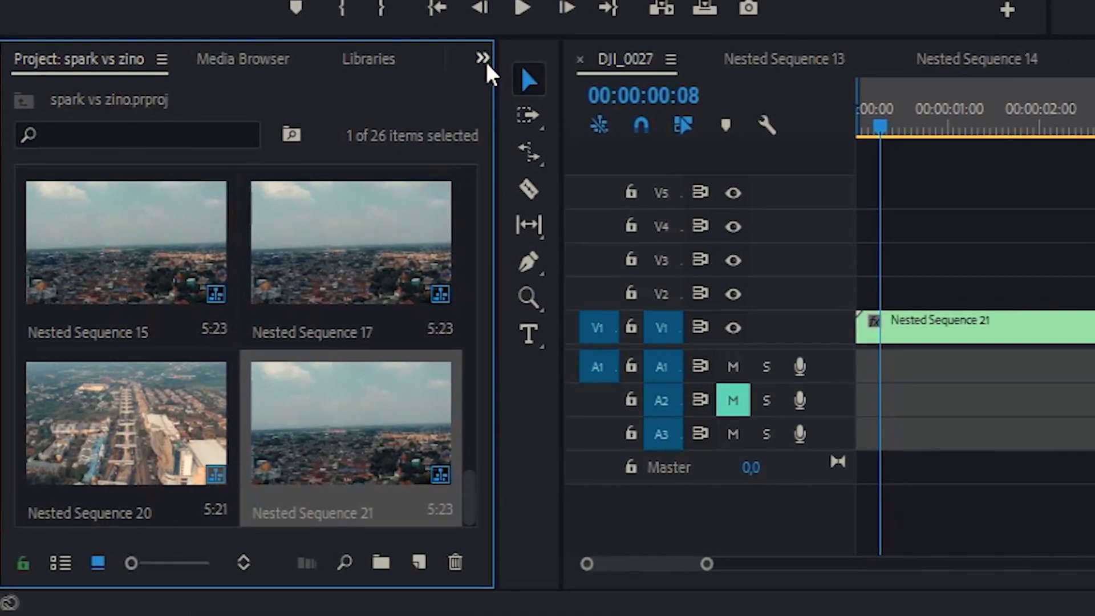
- Find Warp Stabilizer VFX by searching for "warp sta", apply it to the nested clip and show its stabilization settings
left_click(358, 192)
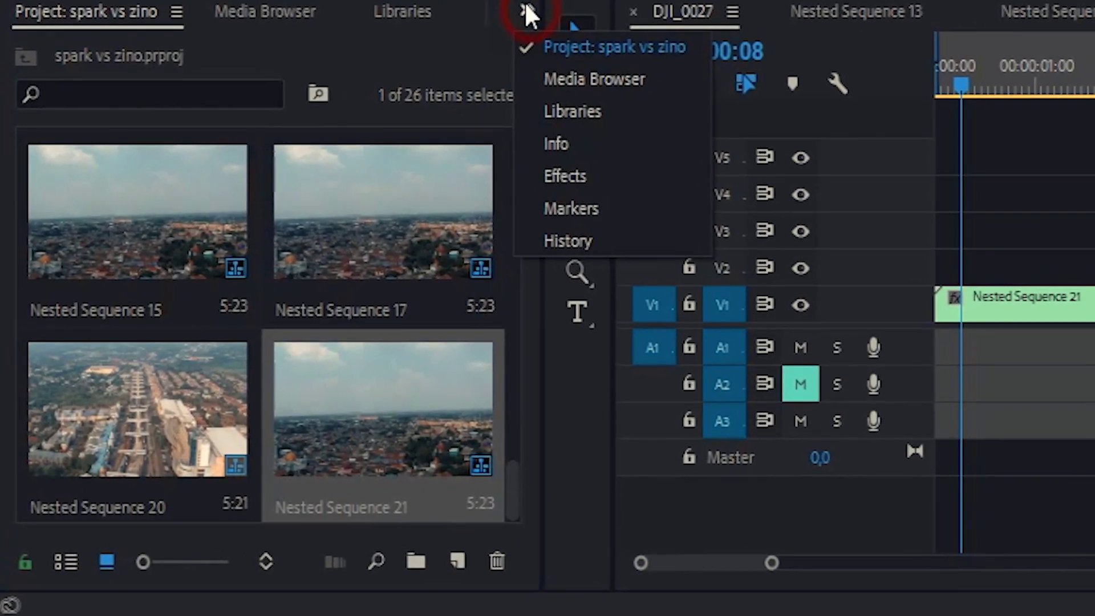
left_click(570, 178)
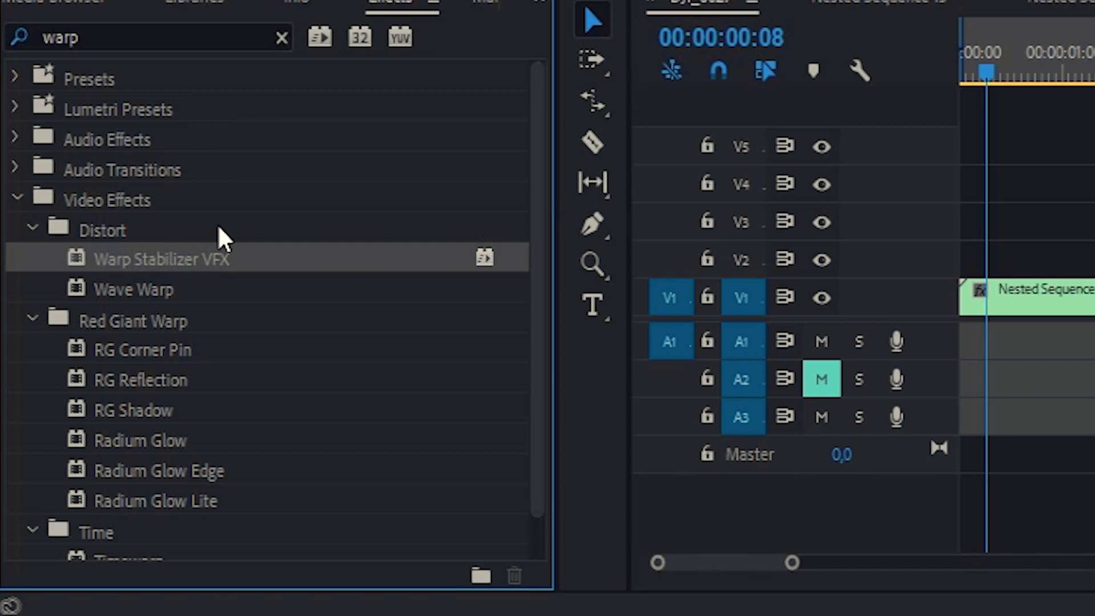
left_click(188, 36)
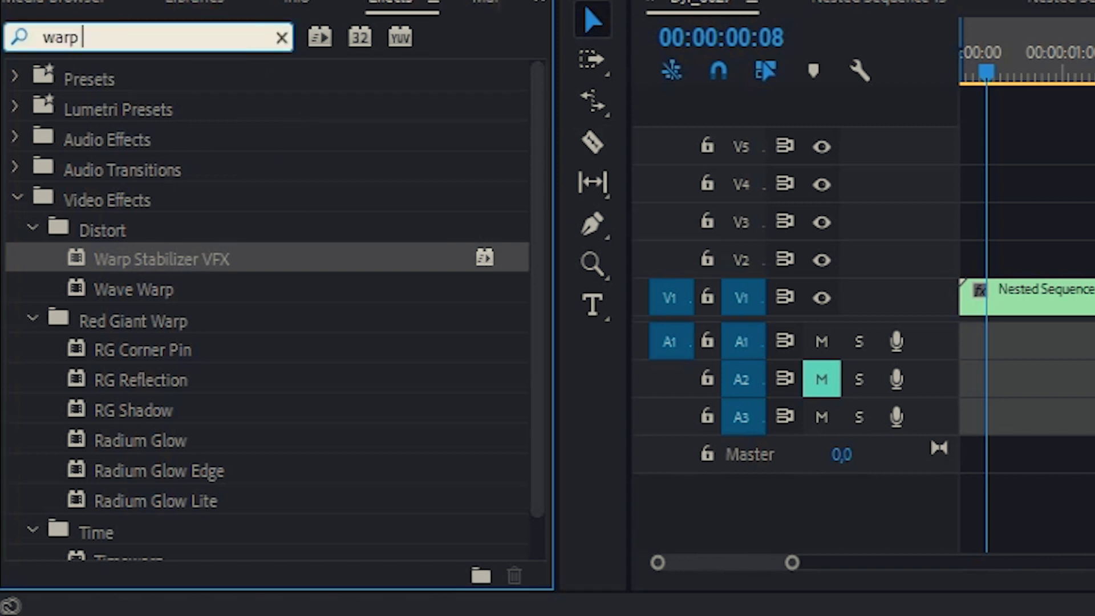
type("sta")
left_click(100, 262)
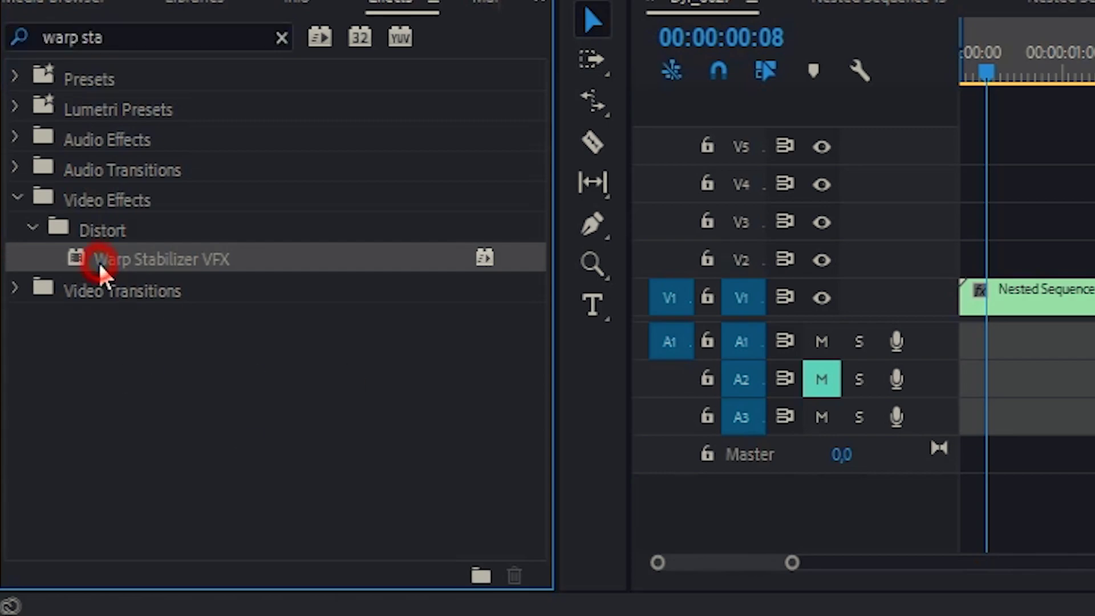
left_click_drag(109, 268, 442, 463)
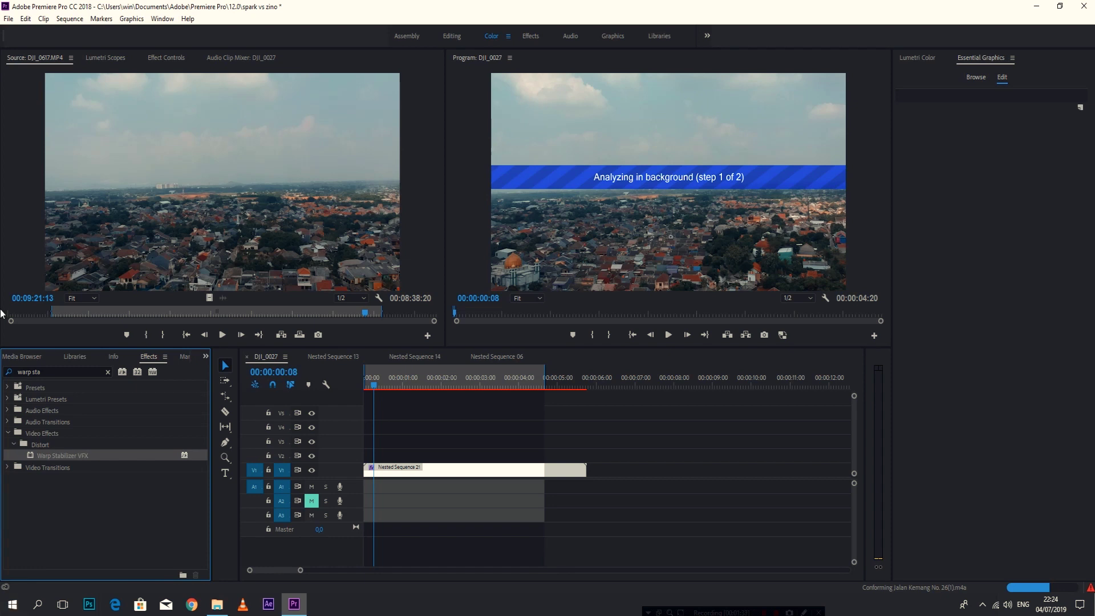
left_click(162, 57)
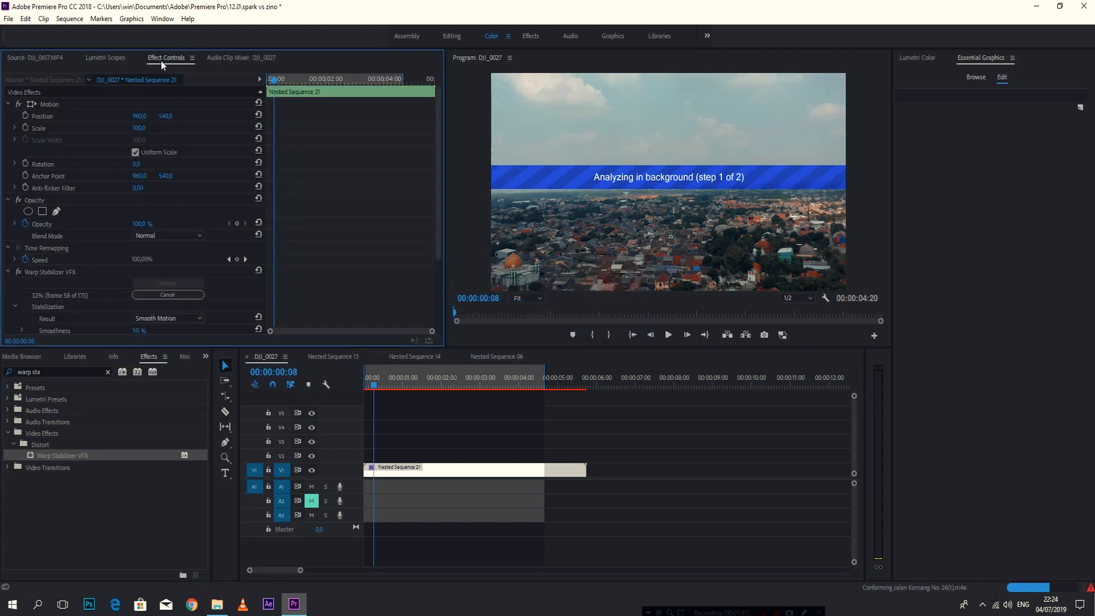
scroll(85, 282, "down", 3)
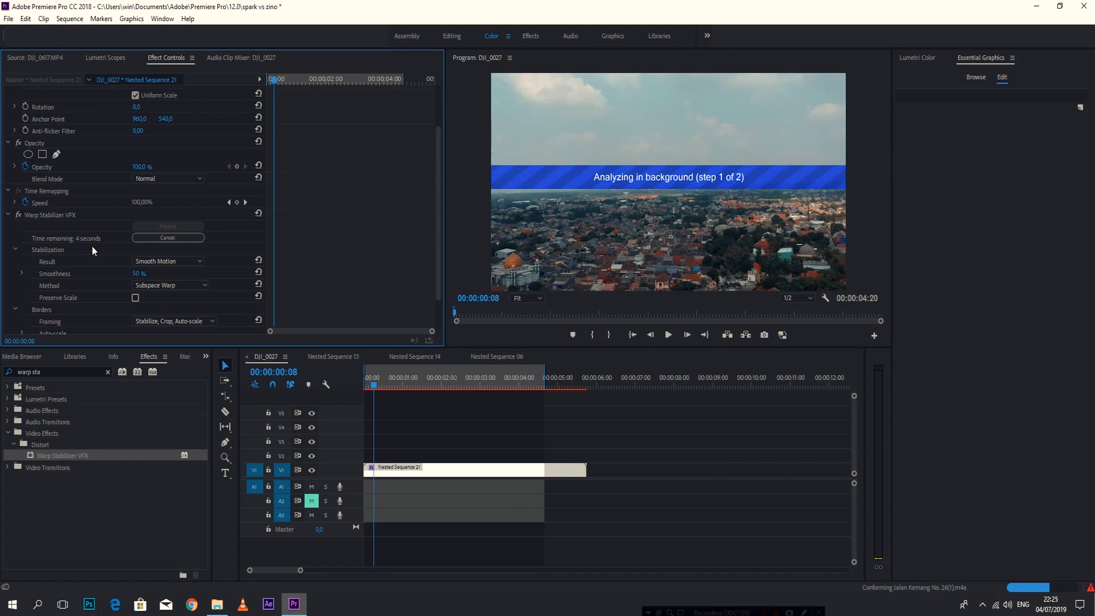
- Play the stabilized nested clip repeatedly from the start and examine how smooth the motion is
left_click_drag(394, 386, 330, 381)
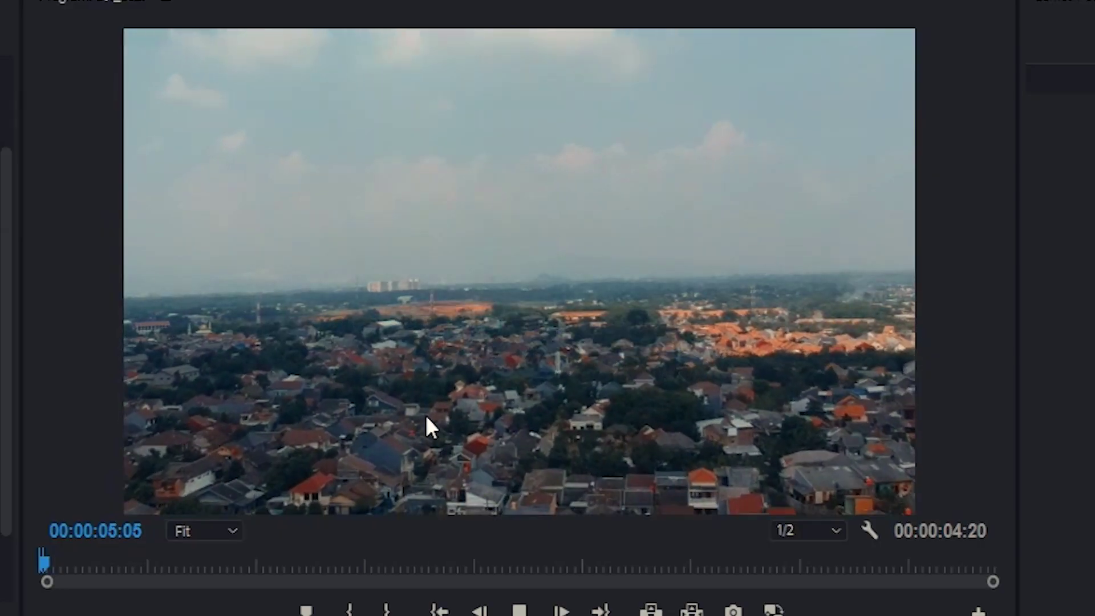
key("Home")
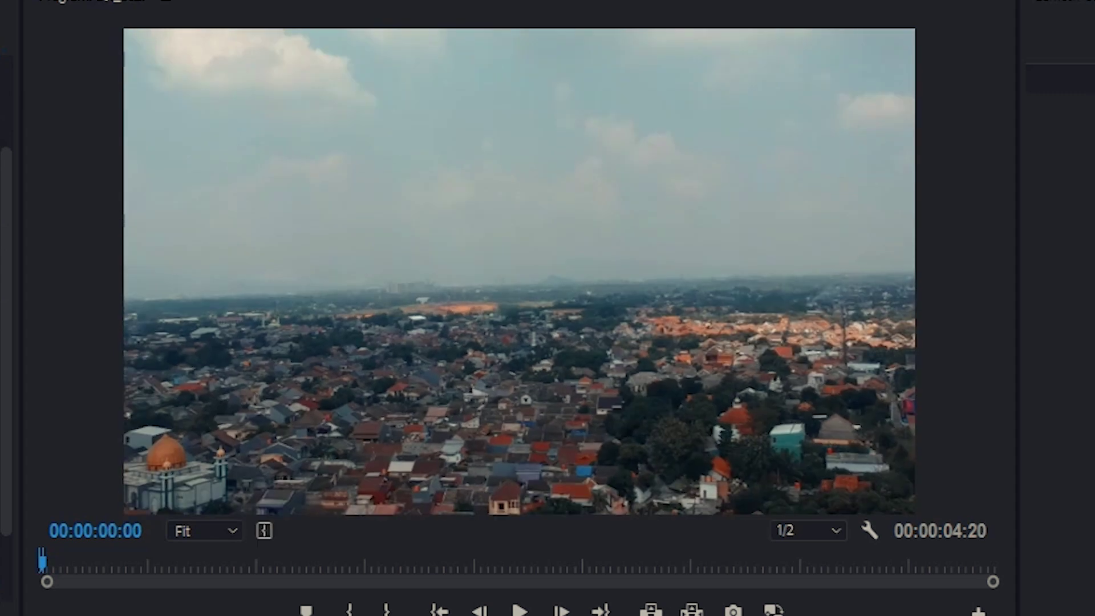
key("space")
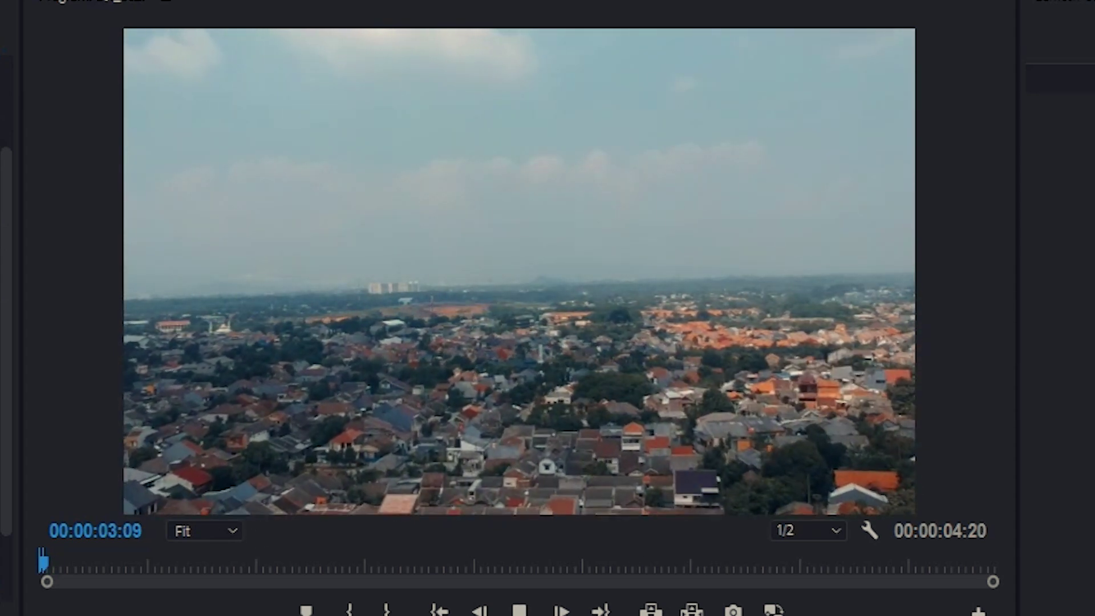
key("space")
key("Home")
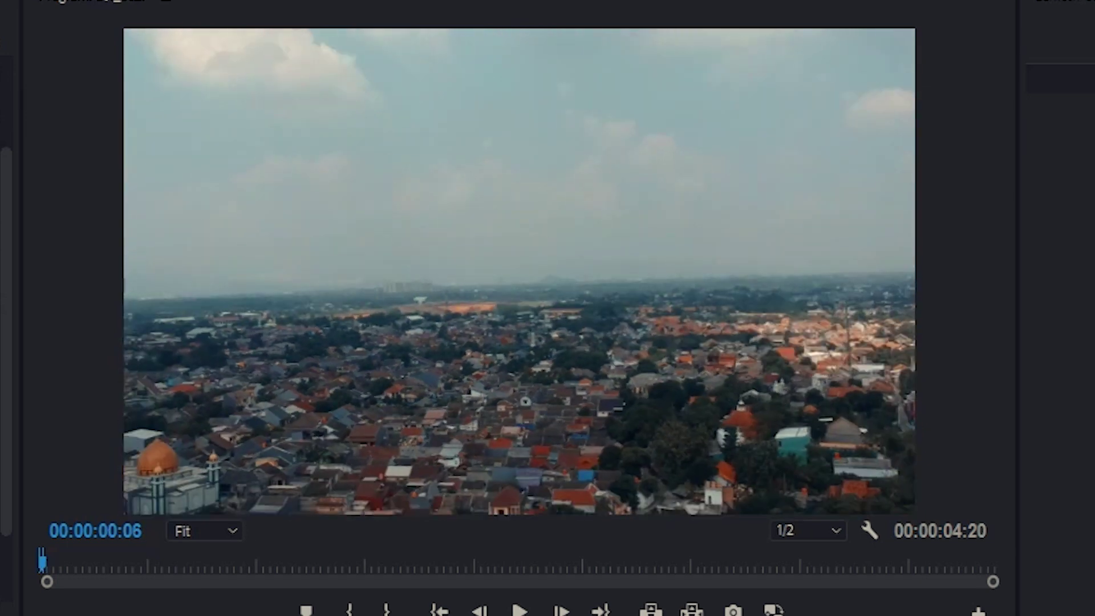
key("space")
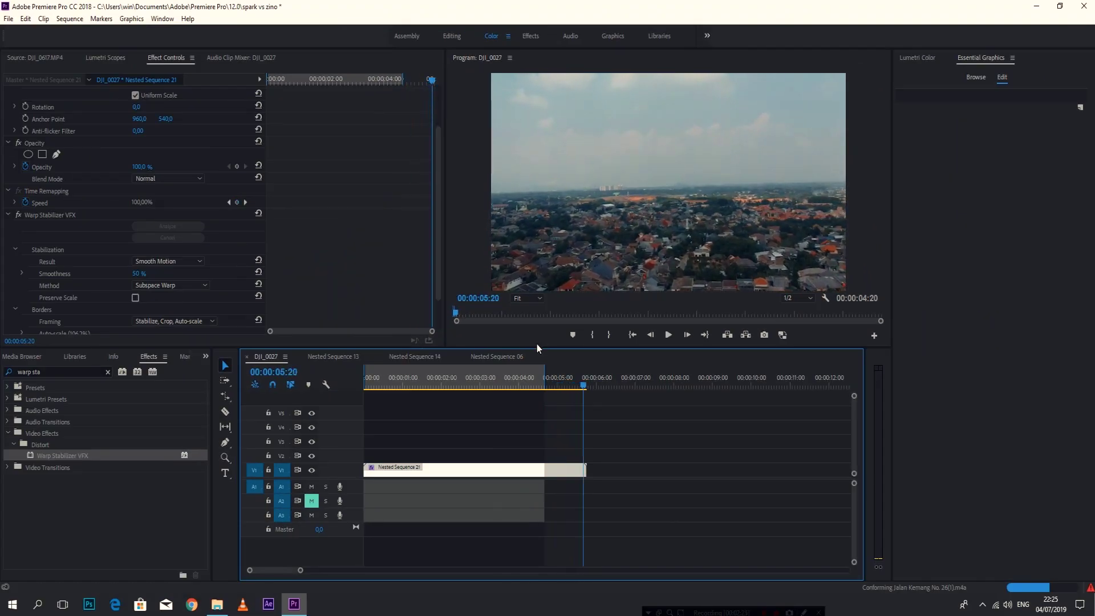
left_click(533, 381)
key("Home")
key("space")
key("space")
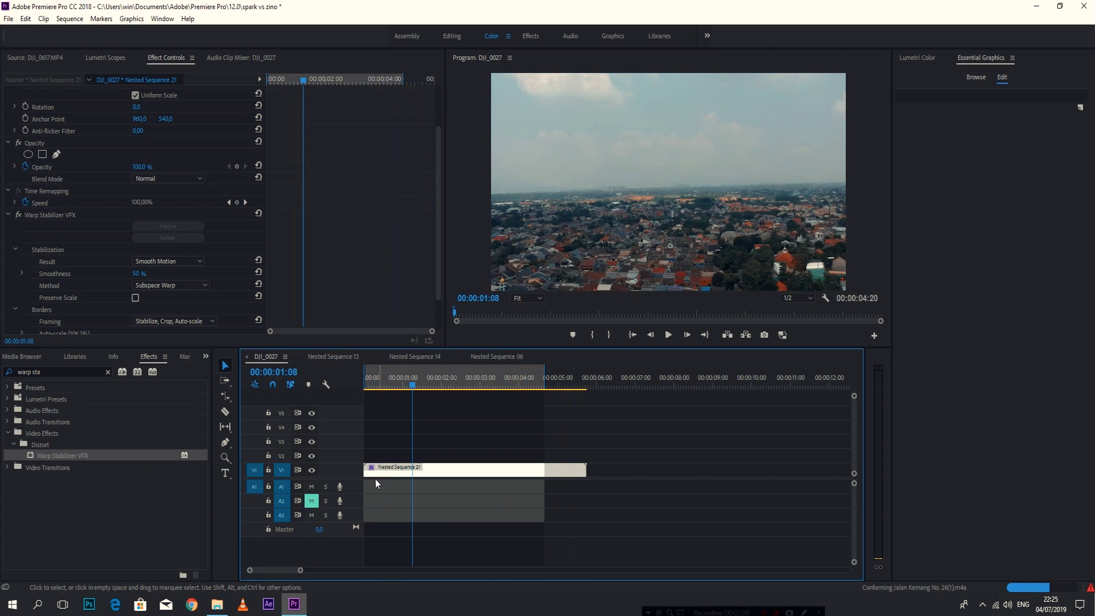
- Trim off the nested clip's opening up to 00:00:01:08, with the remainder starting at the sequence's beginning, and review it
left_click_drag(370, 473, 419, 473)
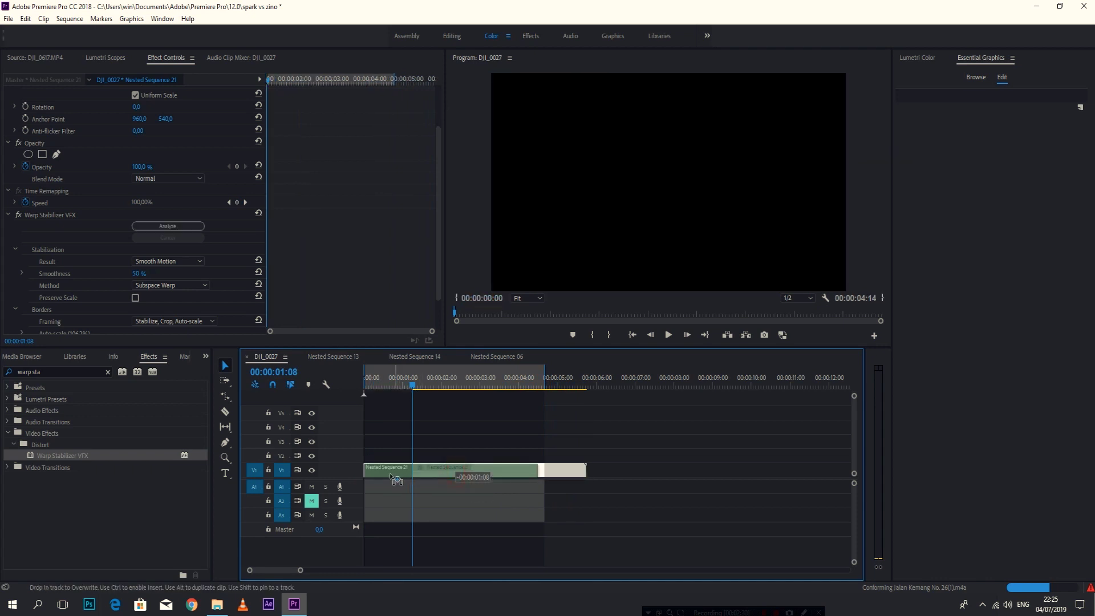
left_click(427, 385)
left_click_drag(427, 386, 519, 387)
left_click_drag(358, 390, 320, 395)
key("space")
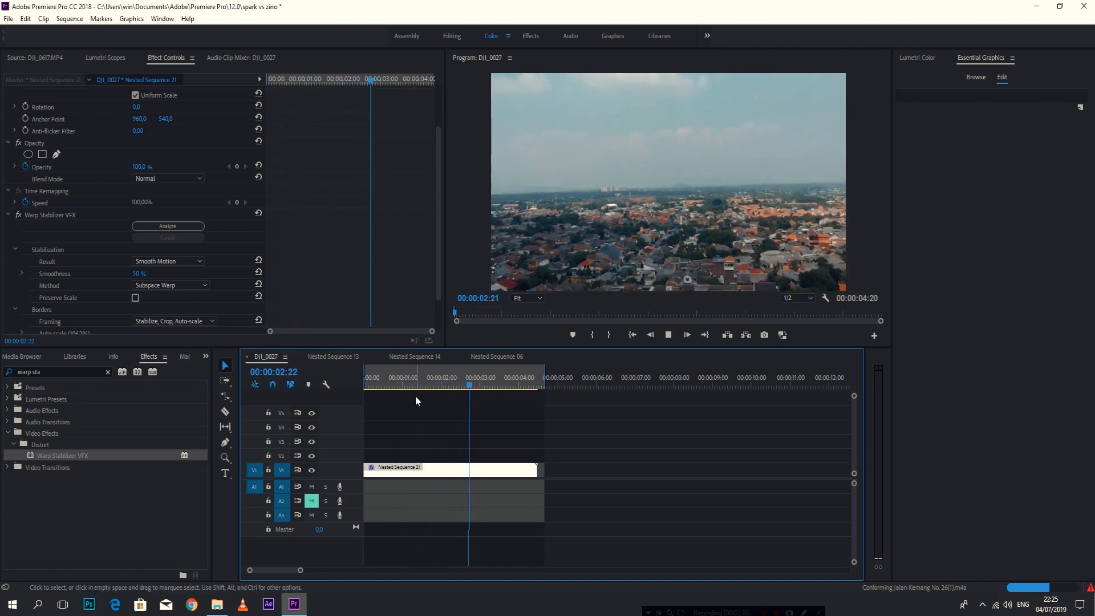
left_click_drag(519, 383, 354, 376)
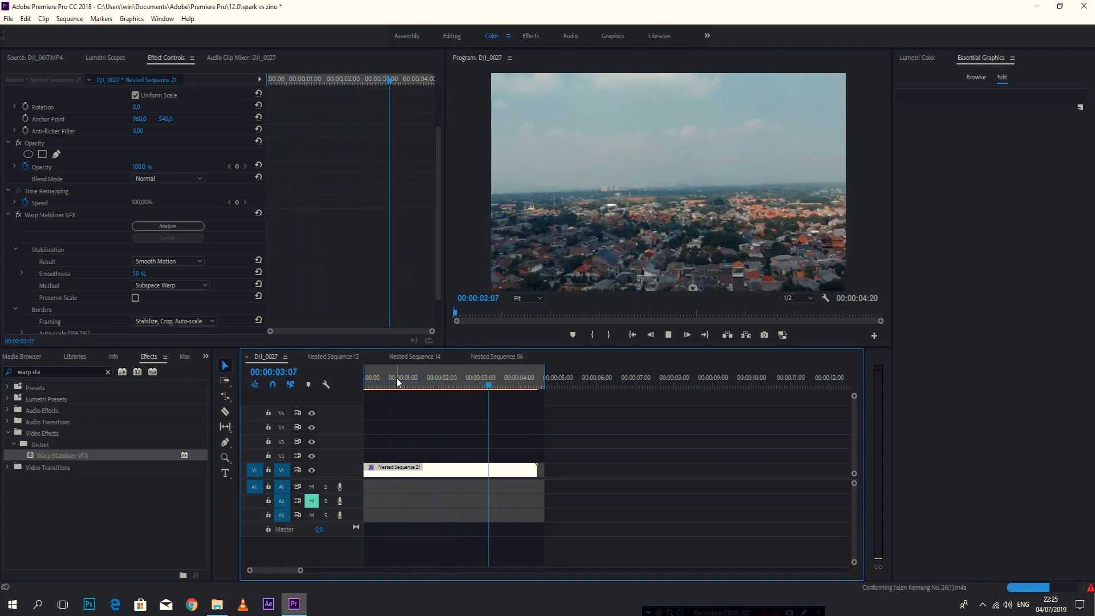
key("space")
- Open Nested Sequence 20 from the project items in the timeline
left_click(205, 356)
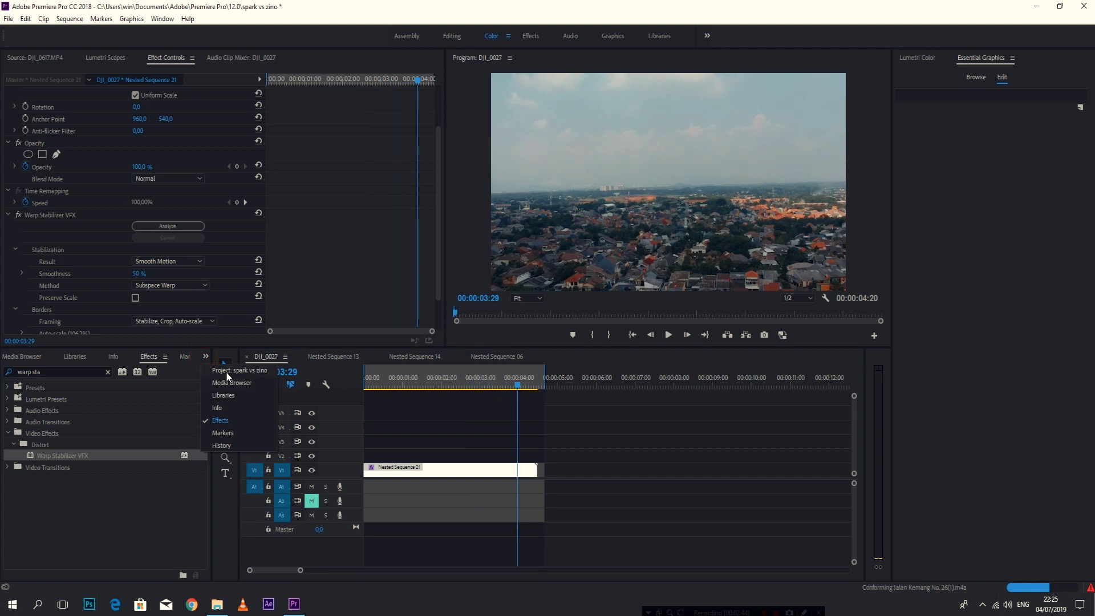
left_click(229, 376)
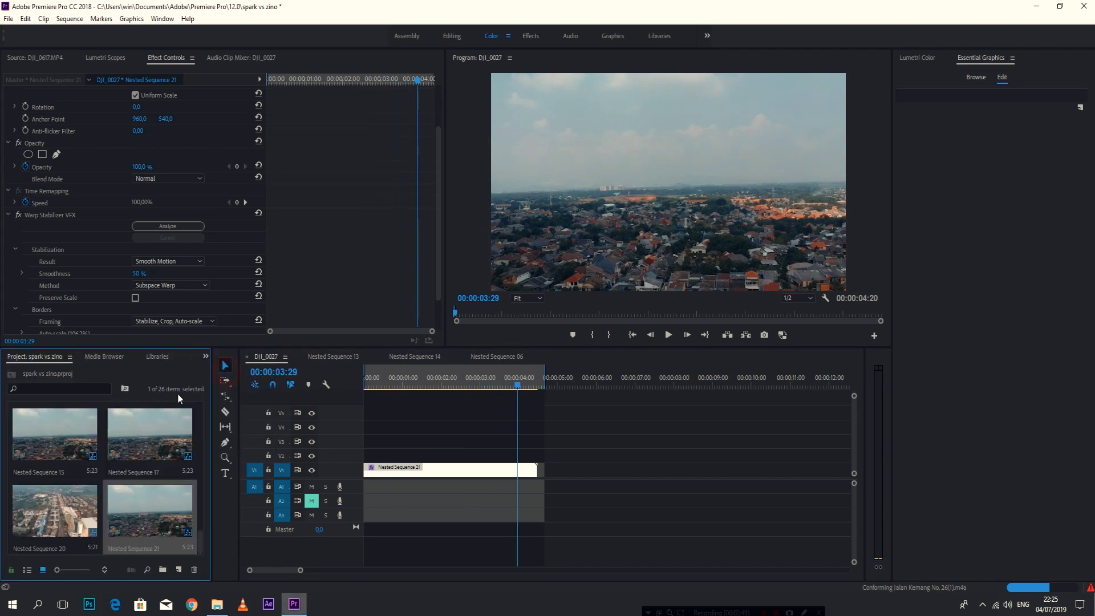
double_click(59, 524)
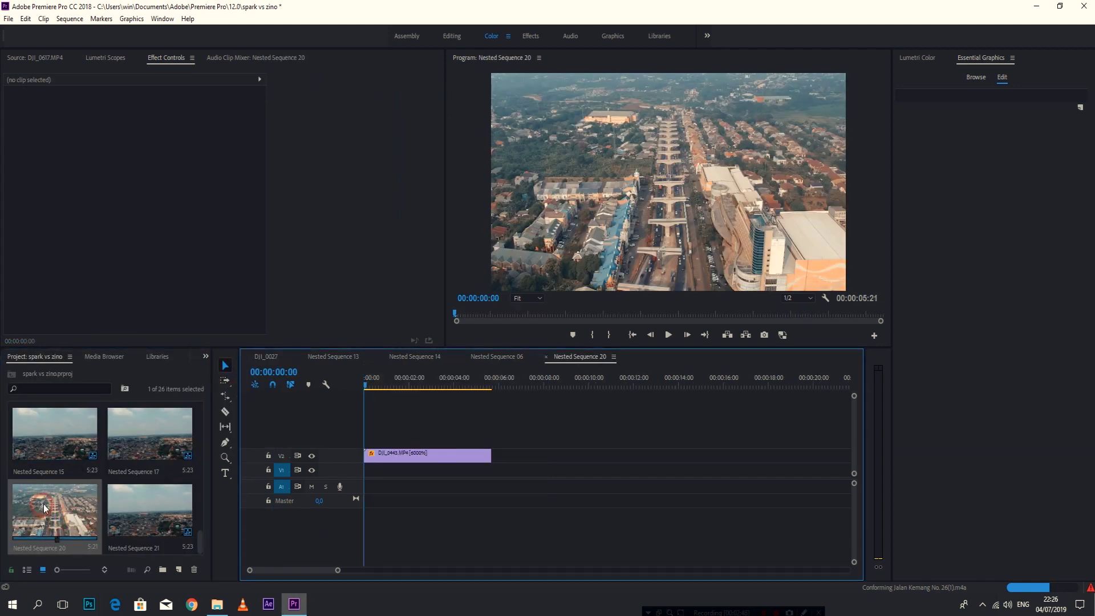
- Find DJI_0443.MP4 in the project and place its video on track V3 at the start of Nested Sequence 20
scroll(133, 495, "up", 2)
scroll(132, 495, "up", 3)
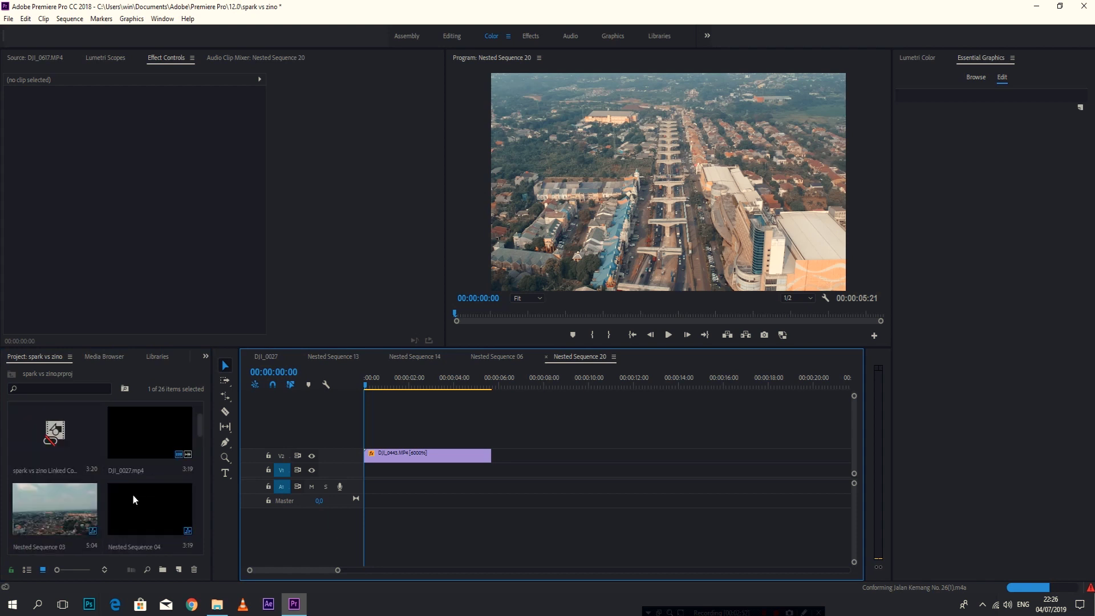
scroll(132, 494, "down", 3)
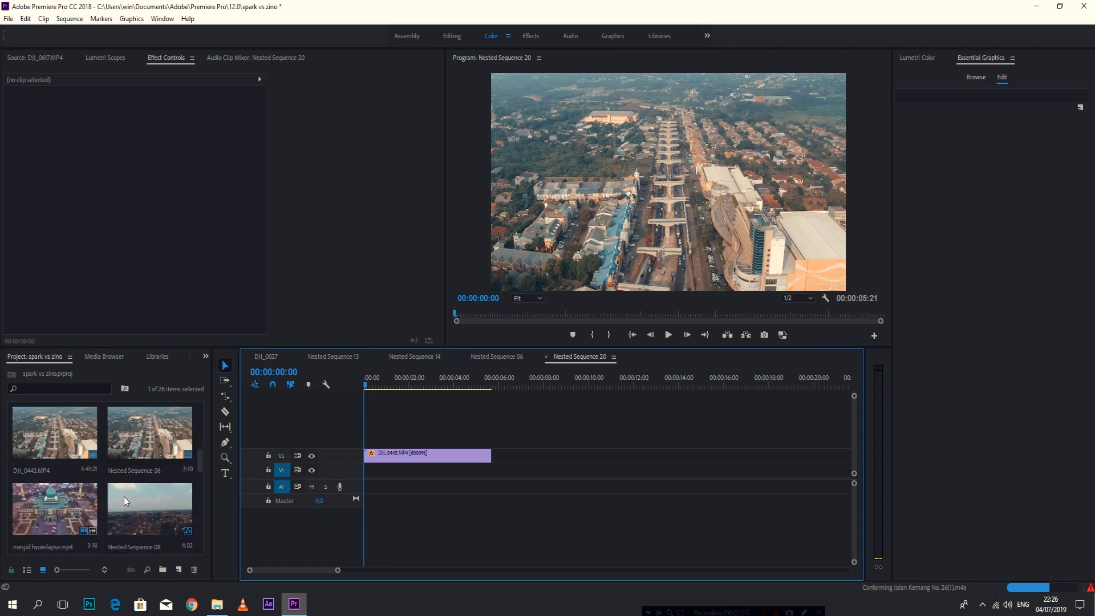
double_click(68, 451)
left_click_drag(216, 306, 391, 442)
left_click(408, 440)
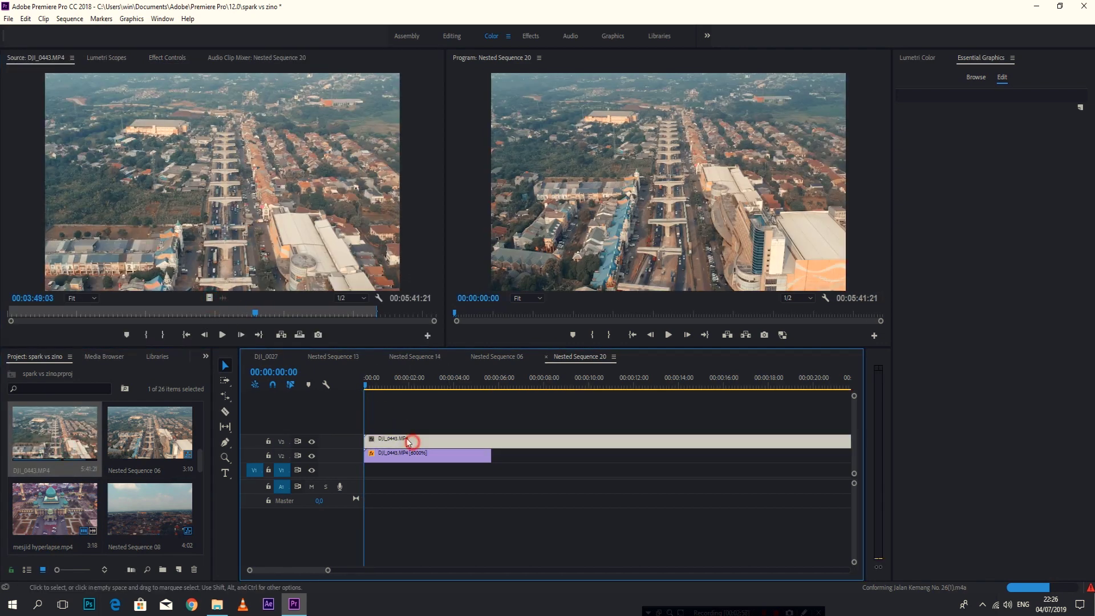
- Preview the unedited DJI_0443.MP4 clip on track V3 and set its speed to 6000%
key("space")
left_click_drag(327, 570, 672, 570)
left_click_drag(636, 381, 700, 390)
left_click_drag(700, 388, 366, 385)
right_click(454, 442)
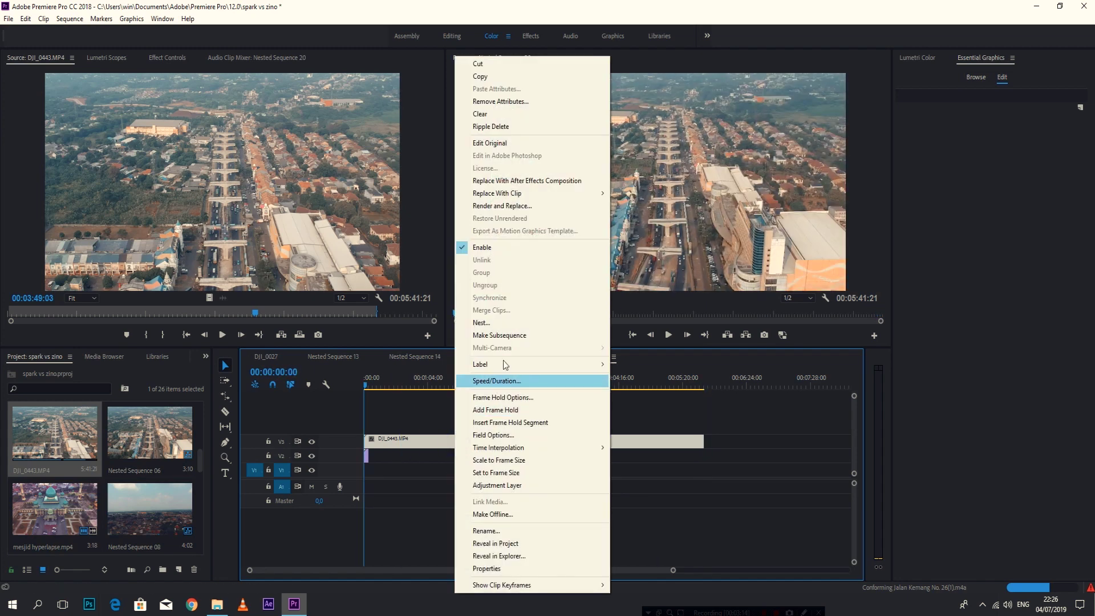
left_click(496, 381)
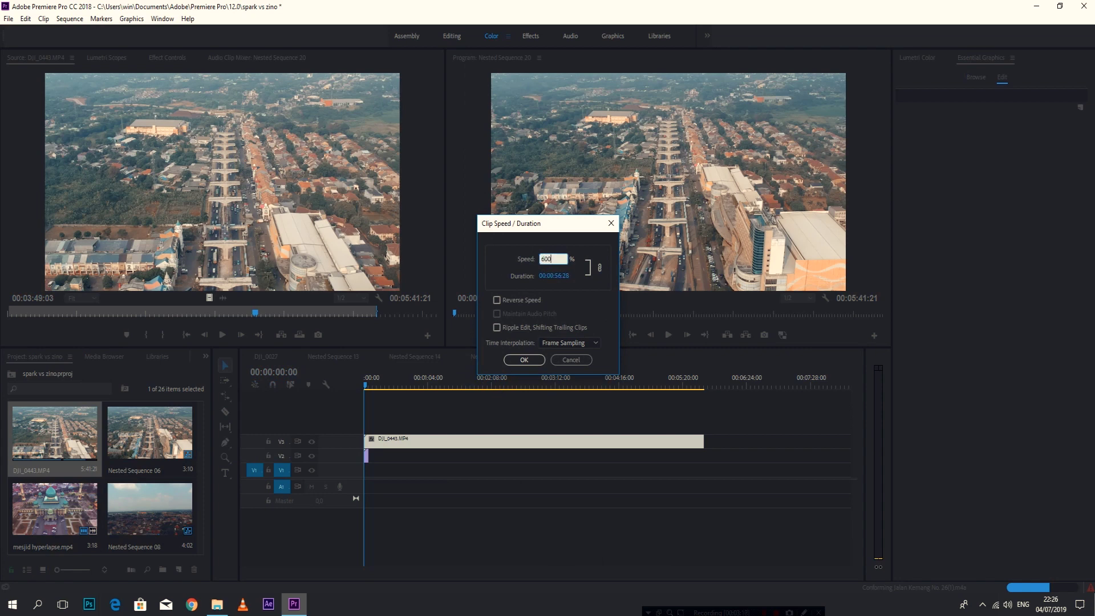
left_click(527, 361)
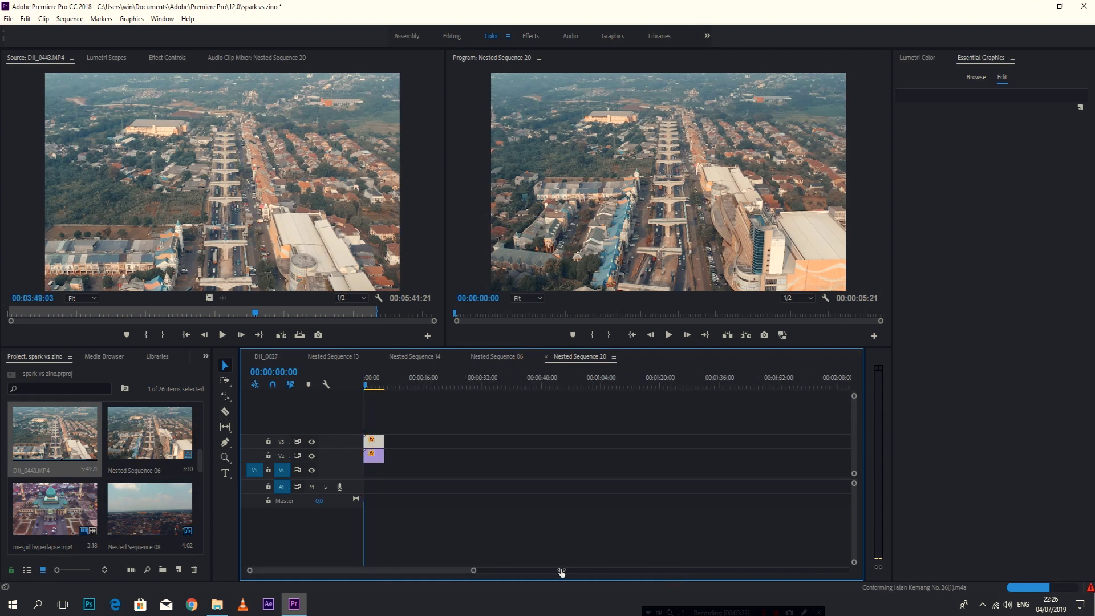
- Nest the sped-up DJI_0443.MP4 clip on track V3, keeping the suggested sequence name
right_click(390, 446)
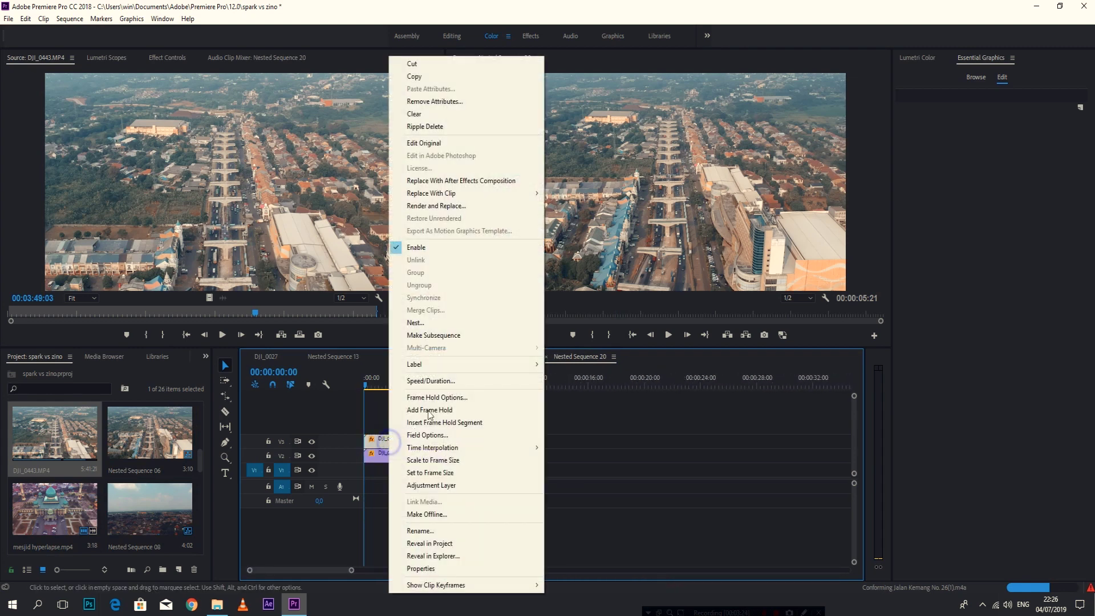
left_click(415, 322)
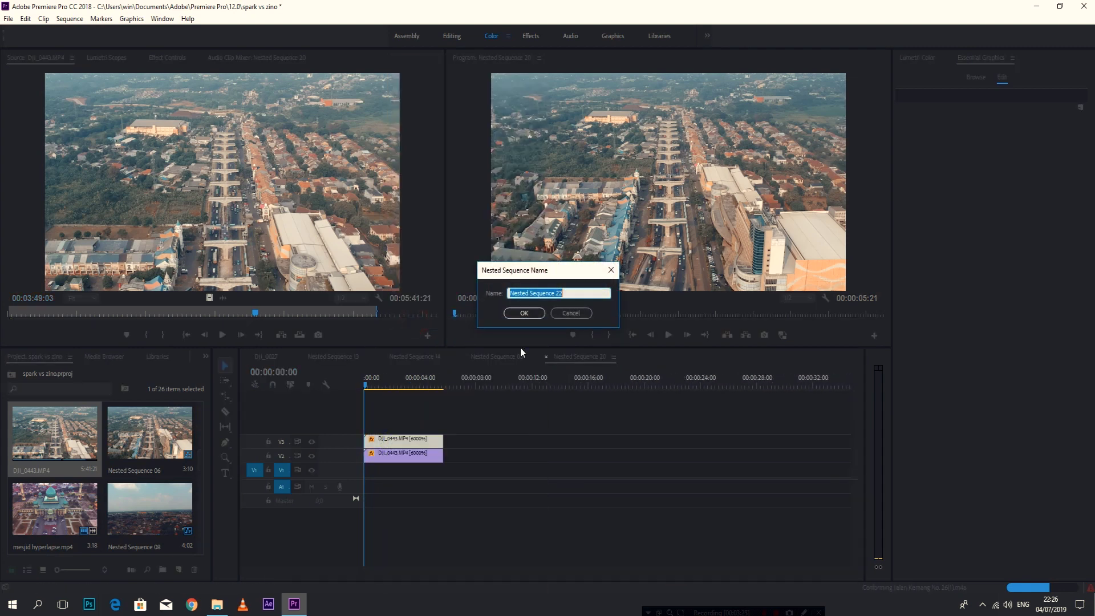
left_click(517, 313)
- Apply Warp Stabilizer VFX to the nested clip on track V3 and play the analyzed result from the start
left_click(221, 420)
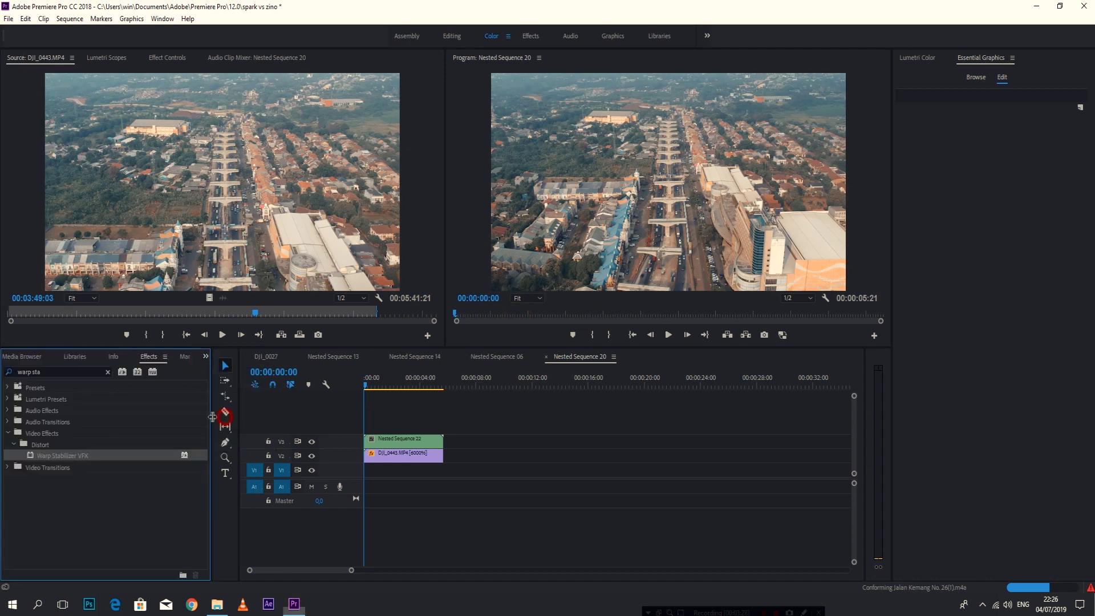
left_click_drag(420, 447, 420, 447)
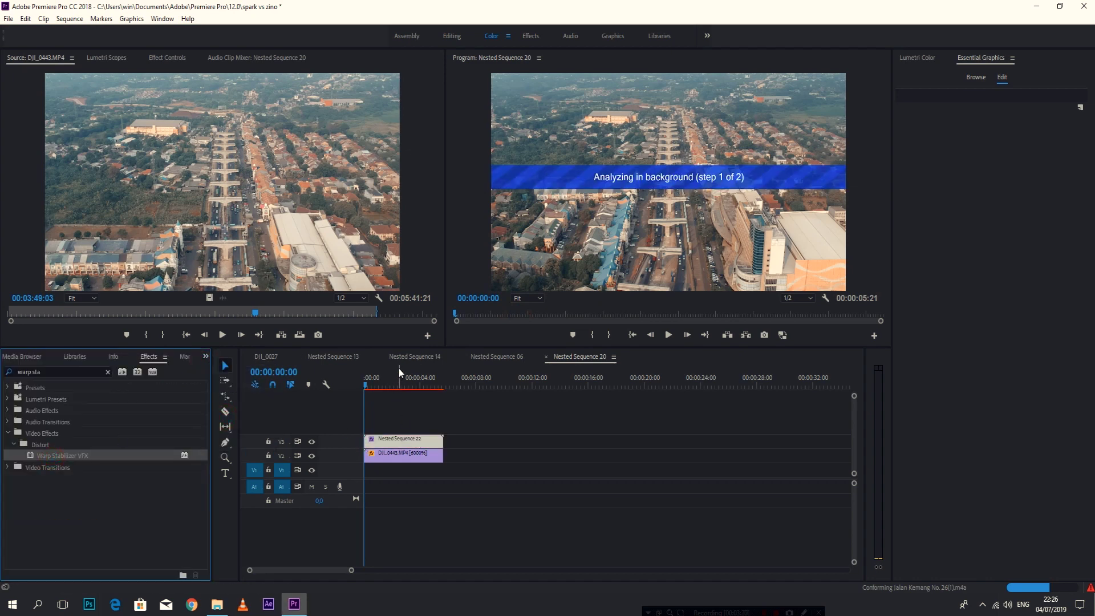
left_click(167, 57)
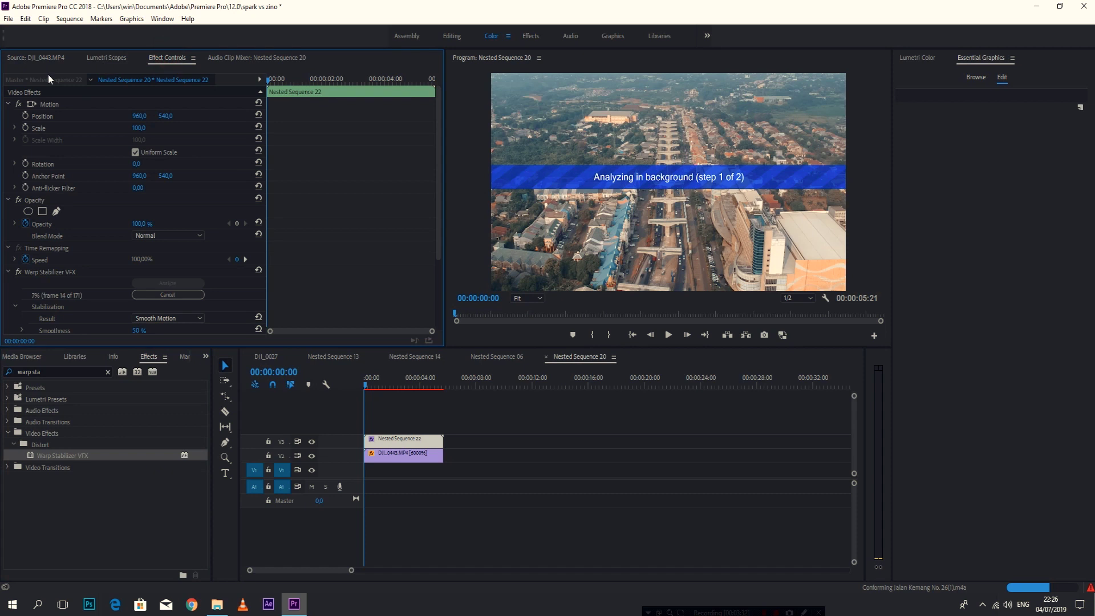
scroll(39, 252, "down", 3)
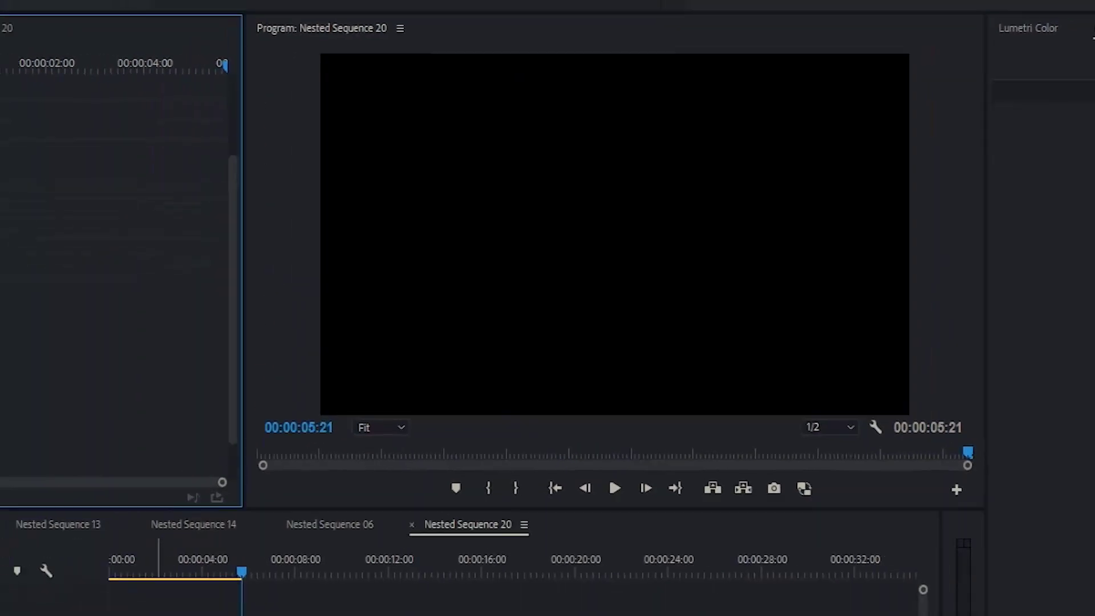
key("Home")
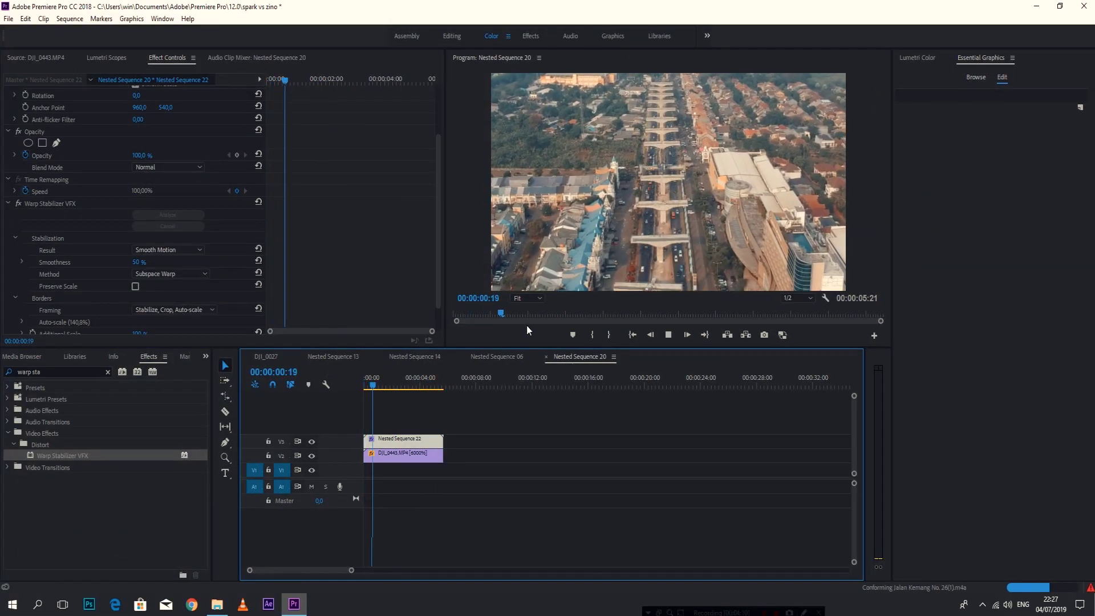